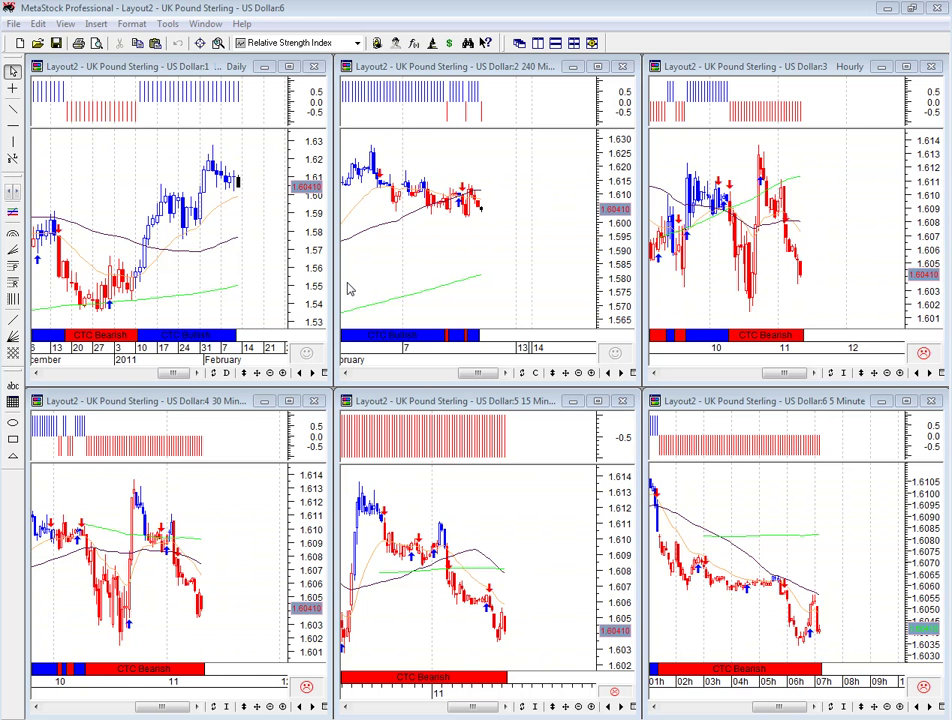
- Maximize the Daily UK Pound Sterling – US Dollar chart window
{"action": "left_click", "coordinate": [290, 68]}
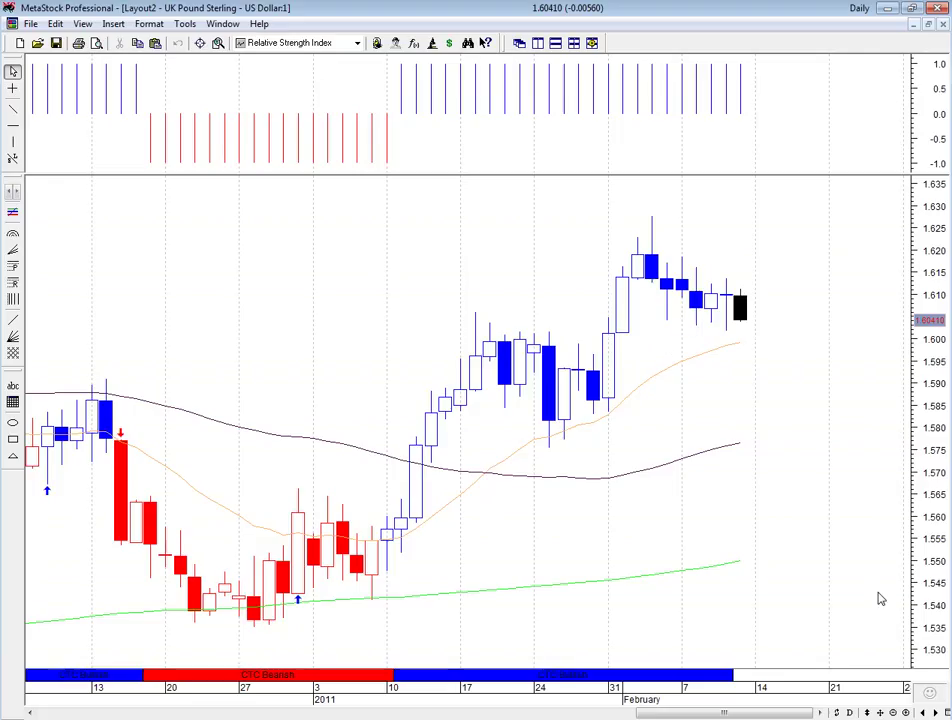
- Draw a rising trendline on the daily chart from the late-December low past the February candles
{"action": "left_click", "coordinate": [893, 712]}
{"action": "left_click", "coordinate": [893, 712]}
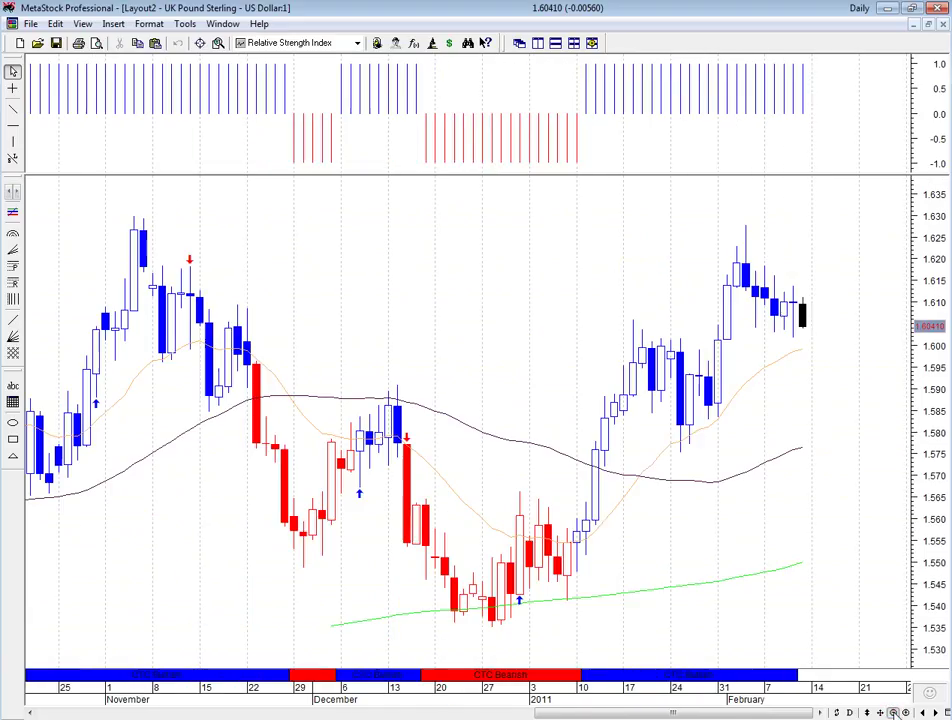
{"action": "left_click", "coordinate": [12, 108]}
{"action": "left_click_drag", "start_coordinate": [510, 620], "coordinate": [878, 268]}
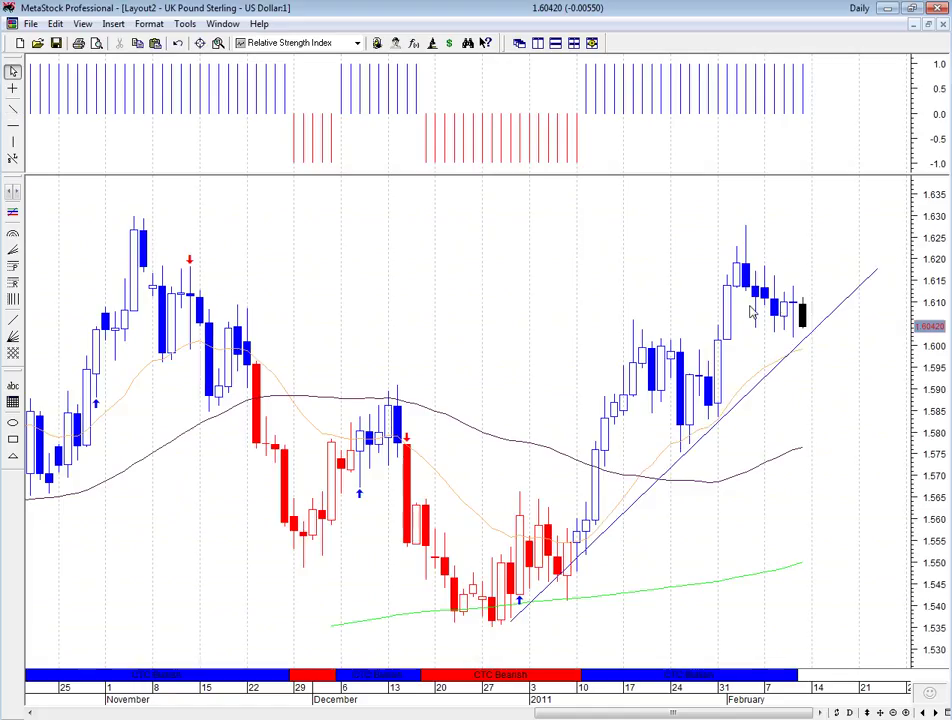
{"action": "left_click", "coordinate": [906, 712]}
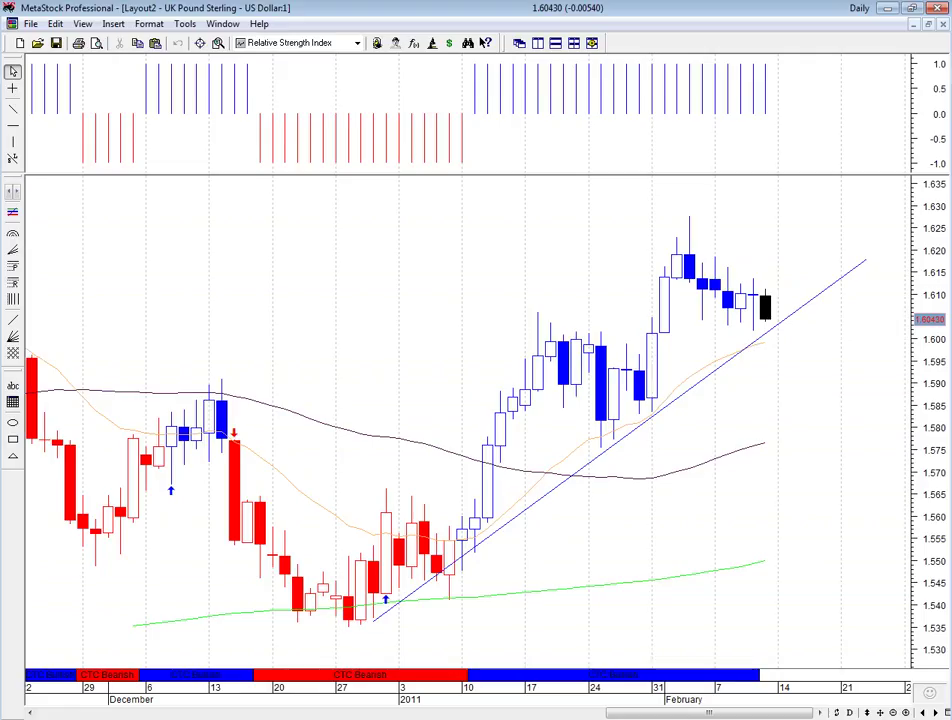
- Place a horizontal level at 1.600 on the daily chart
{"action": "left_click", "coordinate": [13, 126]}
{"action": "left_click", "coordinate": [576, 343]}
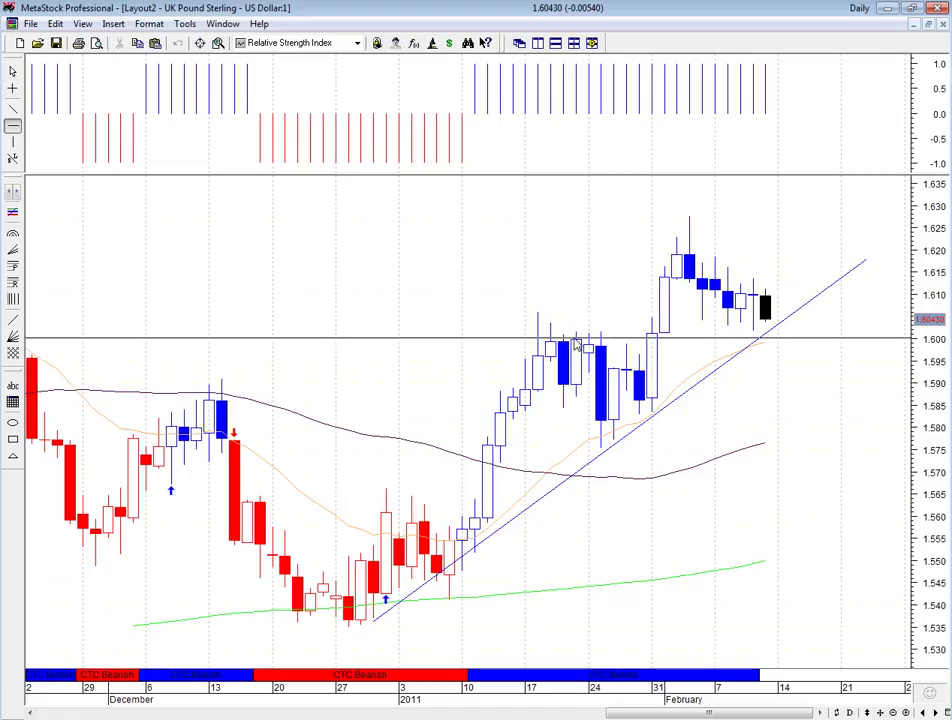
{"action": "left_click", "coordinate": [575, 342]}
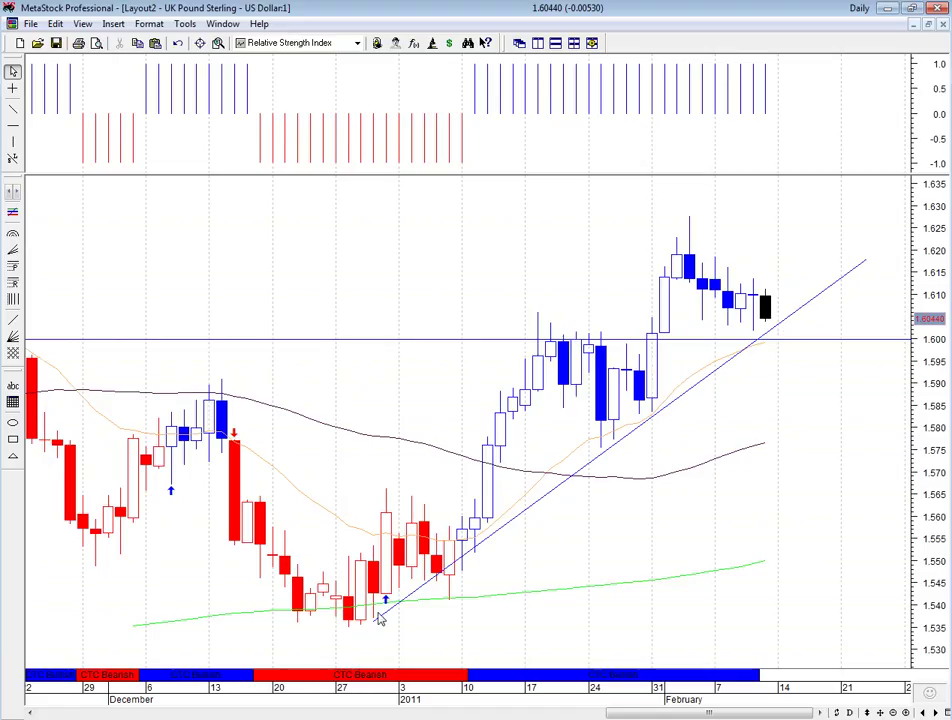
- Restyle the uptrend line in Trendline Properties as black with a thicker weight
{"action": "right_click", "coordinate": [699, 391]}
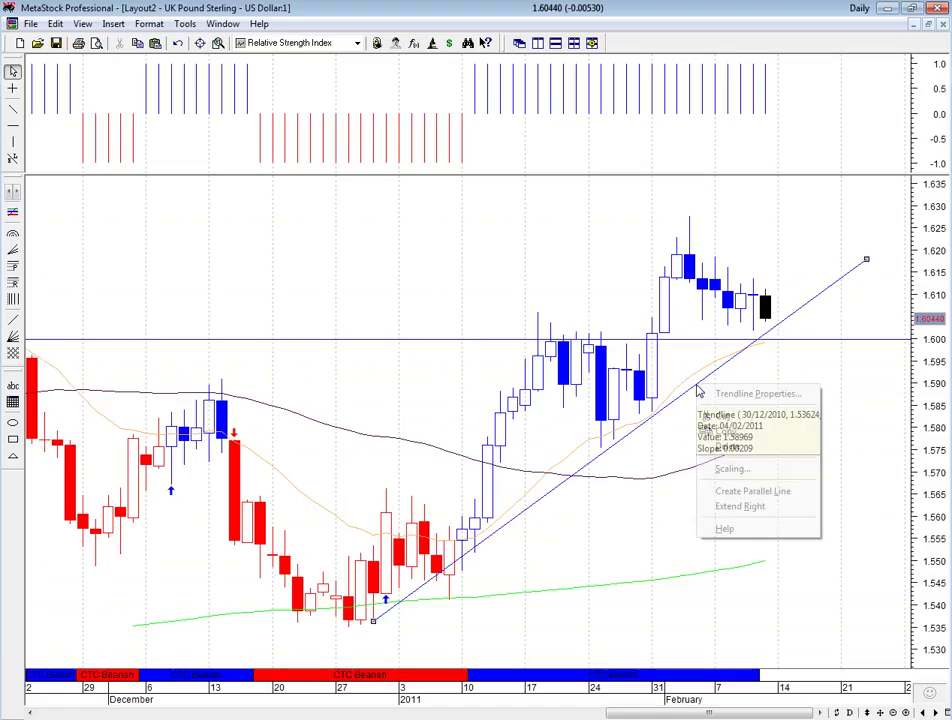
{"action": "left_click", "coordinate": [757, 393]}
{"action": "left_click", "coordinate": [427, 316]}
{"action": "left_click", "coordinate": [420, 340]}
{"action": "left_click", "coordinate": [414, 394]}
{"action": "left_click", "coordinate": [457, 381]}
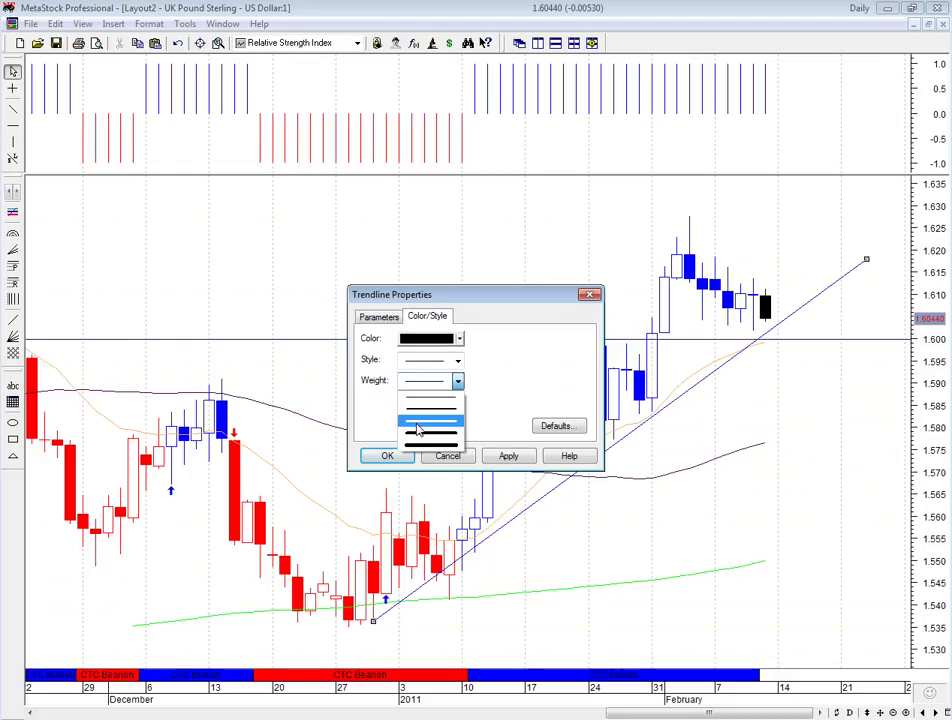
{"action": "left_click", "coordinate": [418, 430]}
{"action": "left_click", "coordinate": [508, 456]}
{"action": "left_click", "coordinate": [391, 455]}
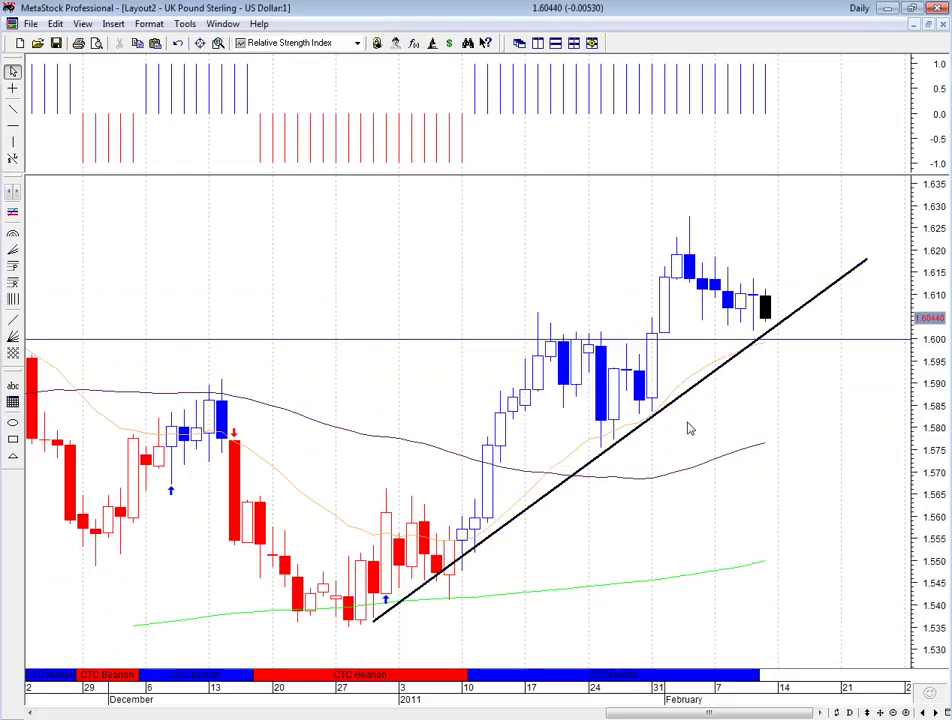
{"action": "right_click", "coordinate": [686, 396]}
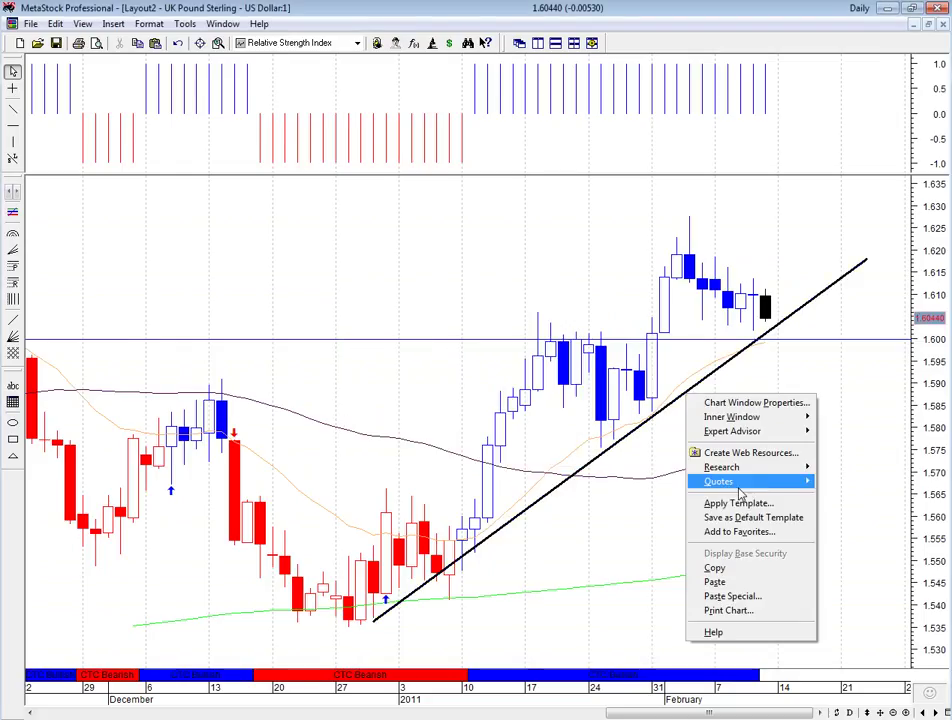
- Extend the uptrend line and the short line at the last candle to the right edge
{"action": "right_click", "coordinate": [550, 493]}
{"action": "left_click", "coordinate": [595, 616]}
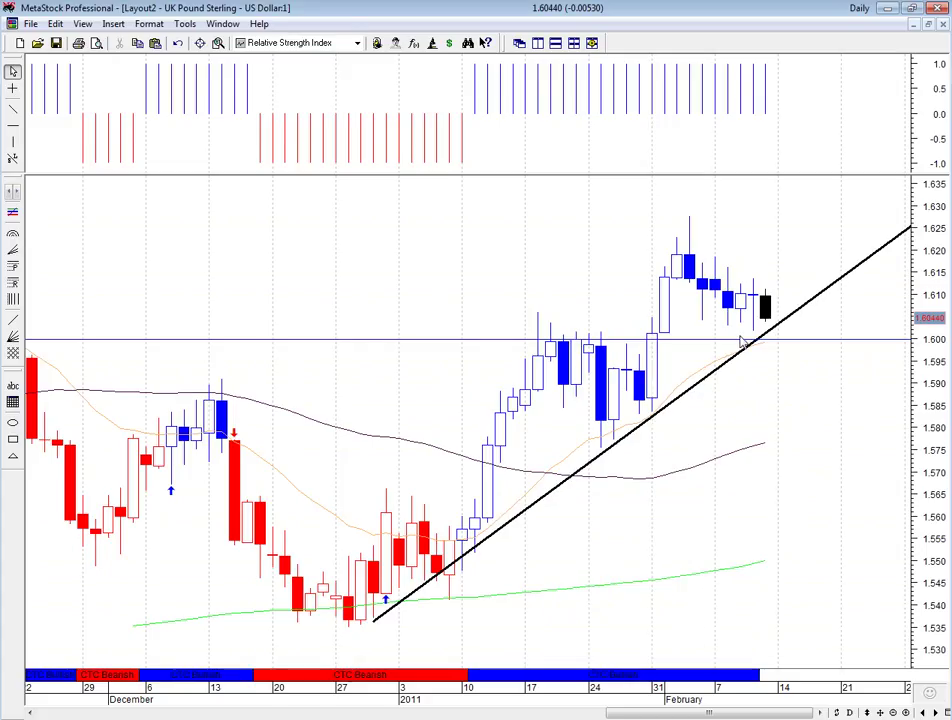
{"action": "mouse_move", "coordinate": [766, 326]}
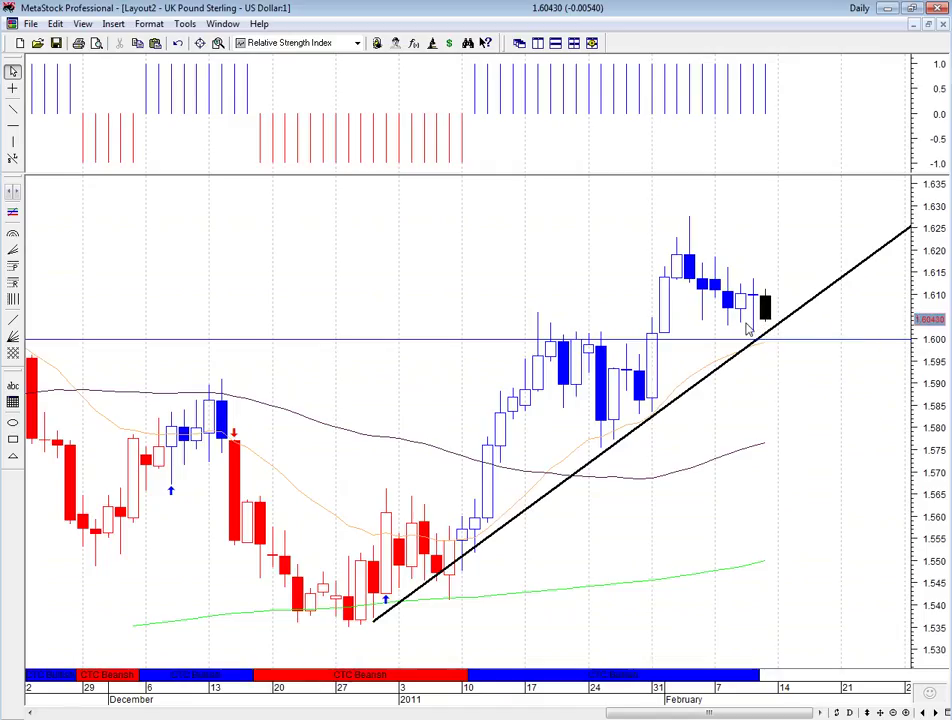
{"action": "left_click", "coordinate": [14, 109]}
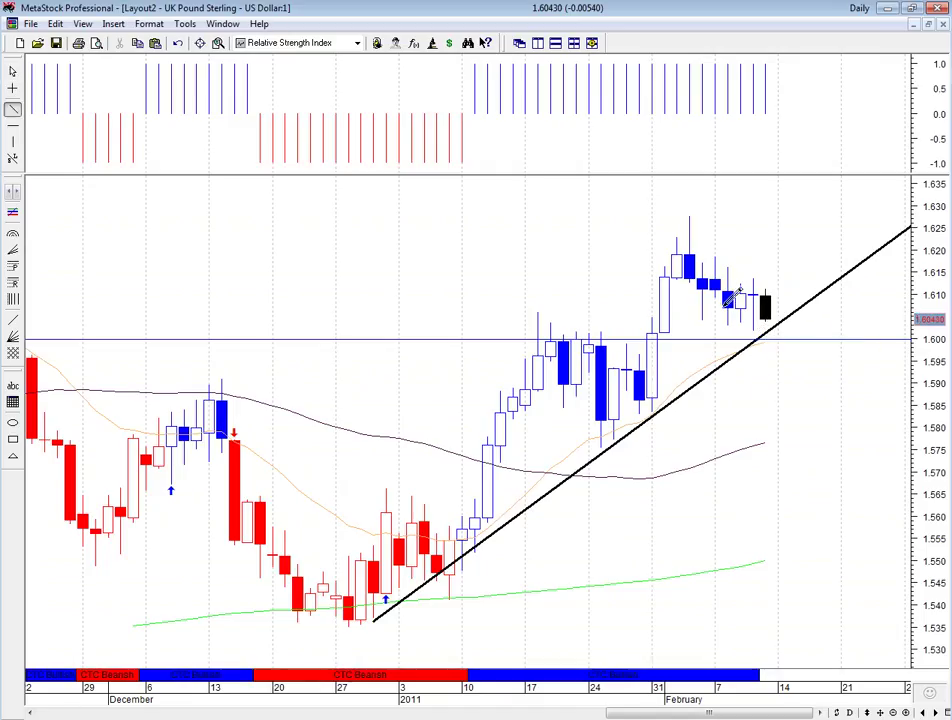
{"action": "right_click", "coordinate": [780, 318]}
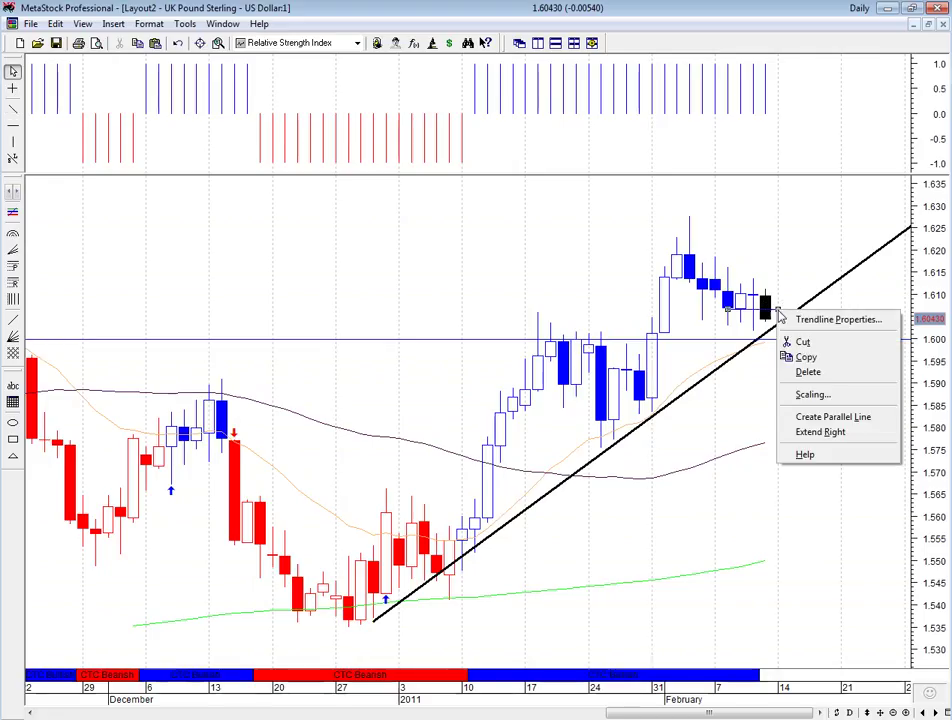
{"action": "left_click", "coordinate": [820, 431]}
- Zoom in on the latest daily bars and delete the stray line near 1.607
{"action": "left_click", "coordinate": [905, 713]}
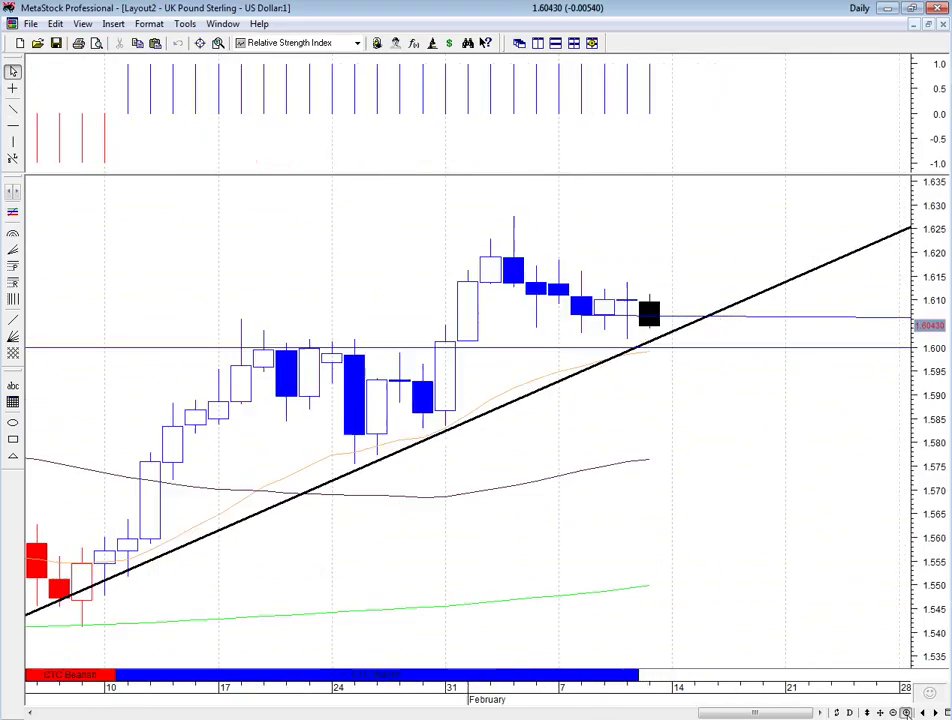
{"action": "left_click", "coordinate": [905, 713]}
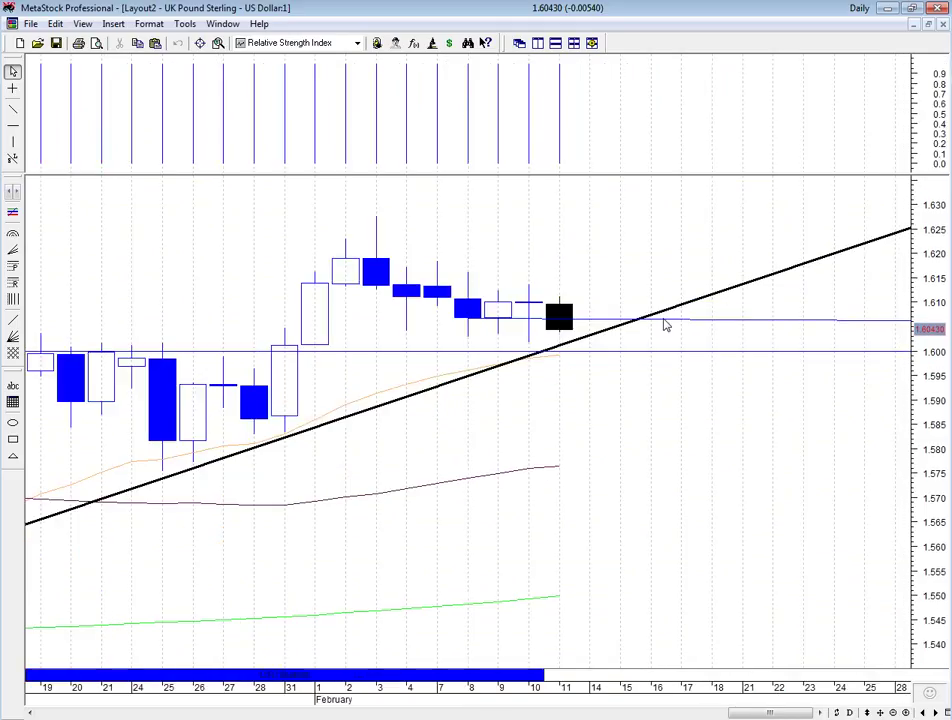
{"action": "right_click", "coordinate": [665, 321]}
{"action": "left_click", "coordinate": [700, 384]}
{"action": "left_click", "coordinate": [13, 125]}
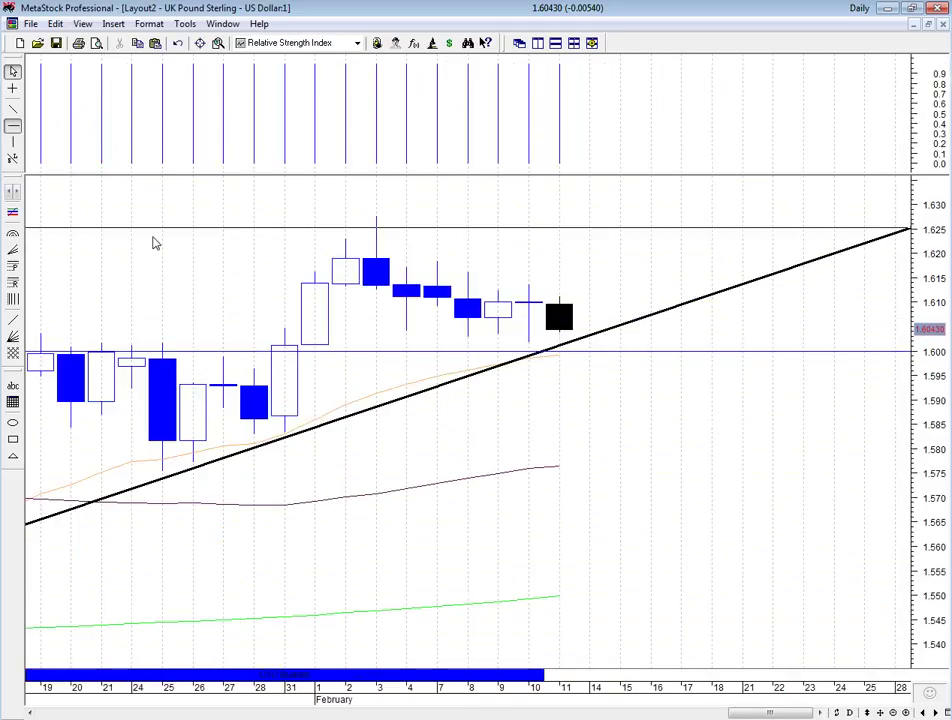
- Add a horizontal level near 1.607 on the daily chart, then tile all six charts
{"action": "left_click", "coordinate": [231, 321]}
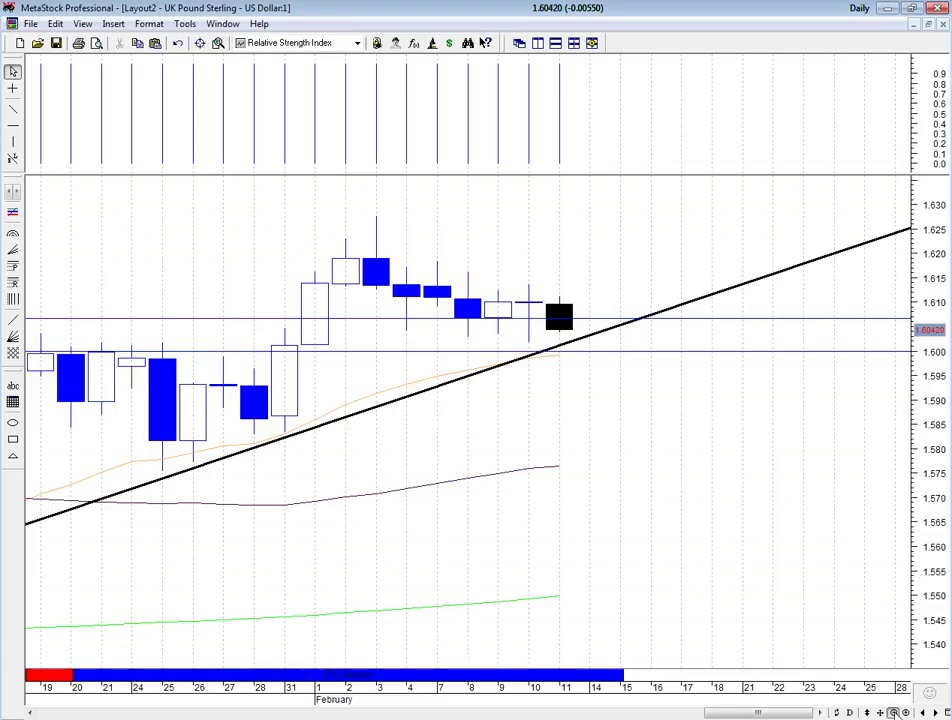
{"action": "key", "text": "minus"}
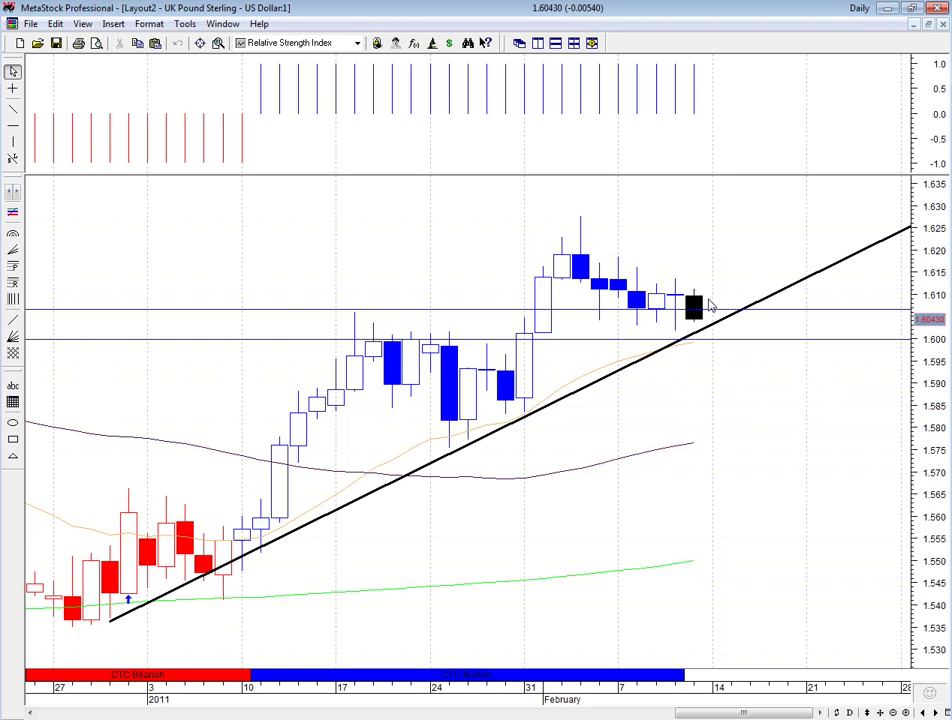
{"action": "left_click", "coordinate": [574, 43]}
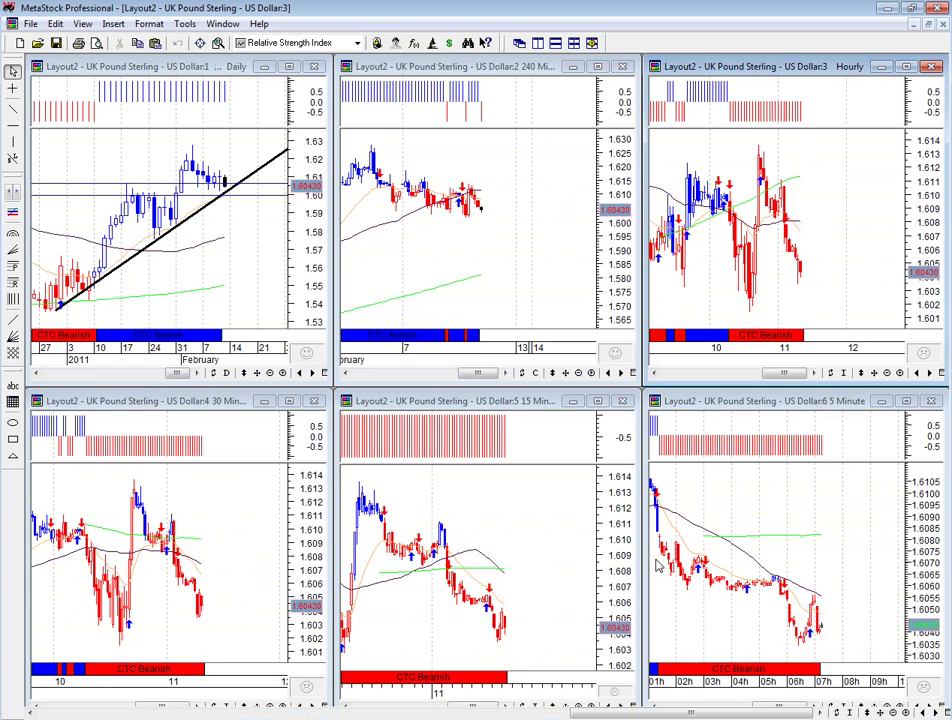
- Maximize the hourly chart, zoom out, and place a horizontal support near 1.605
{"action": "left_click", "coordinate": [906, 66]}
{"action": "scroll", "coordinate": [502, 612], "scroll_direction": "down", "scroll_amount": 3}
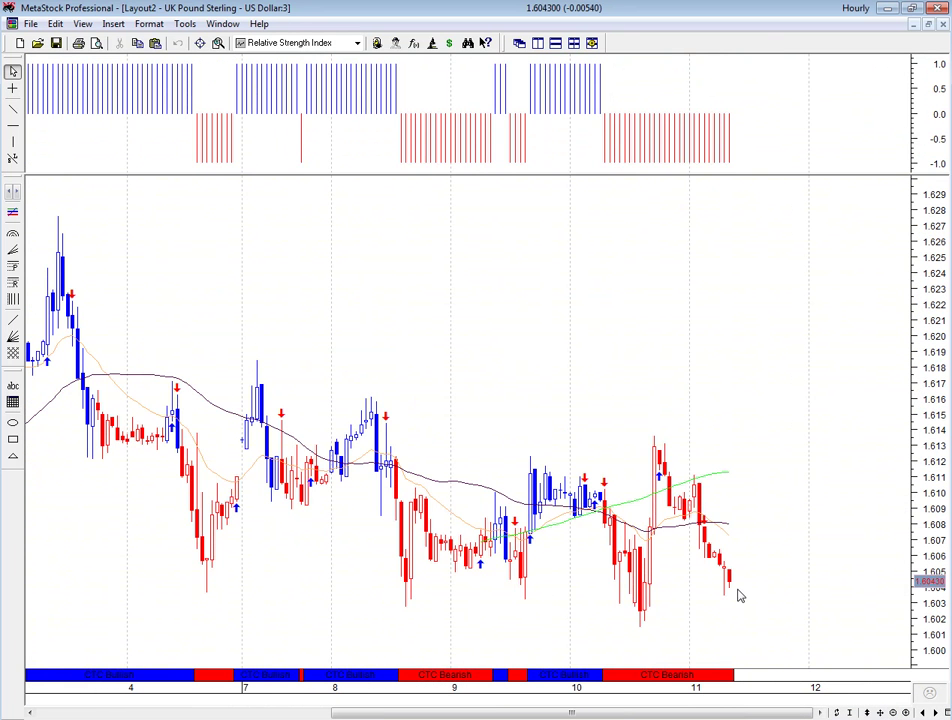
{"action": "left_click", "coordinate": [13, 126]}
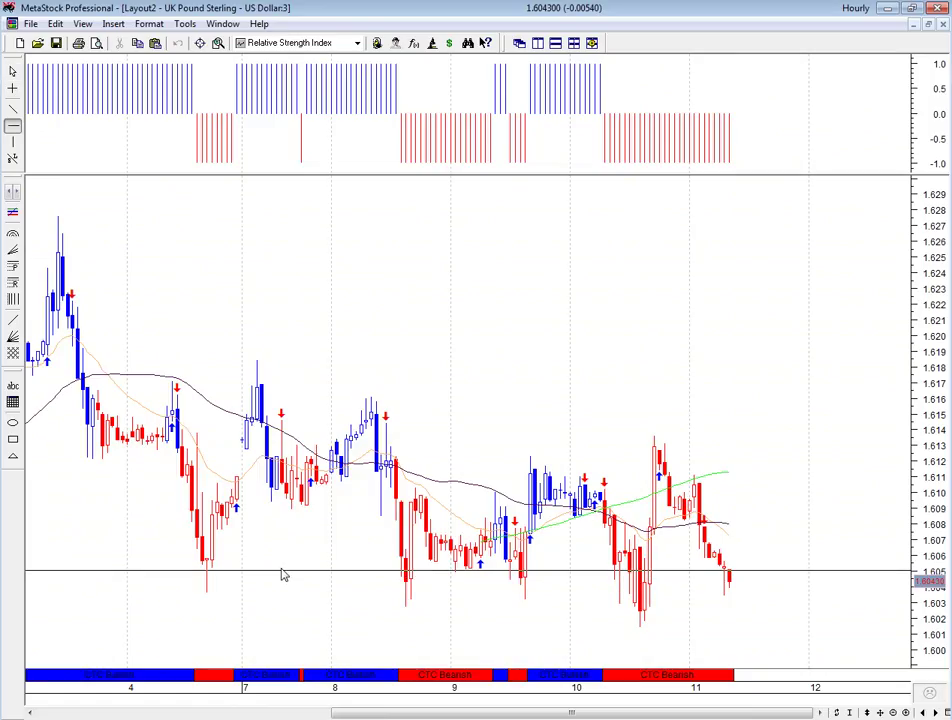
{"action": "left_click", "coordinate": [280, 574]}
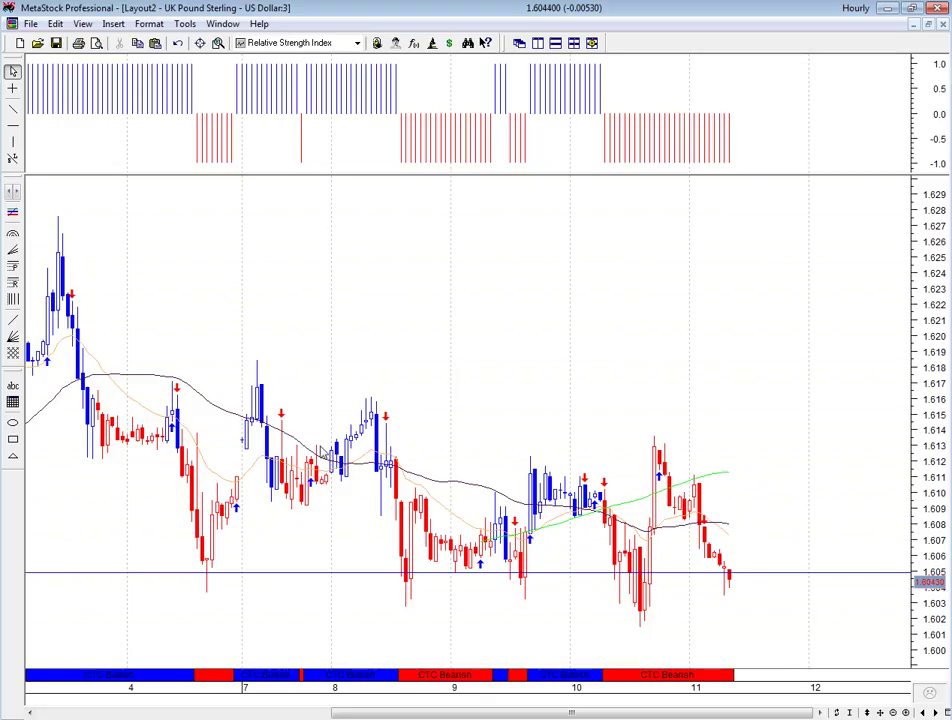
- Draw a descending hourly trendline across the highs from the 4th past the 11th, then tile
{"action": "left_click", "coordinate": [13, 107]}
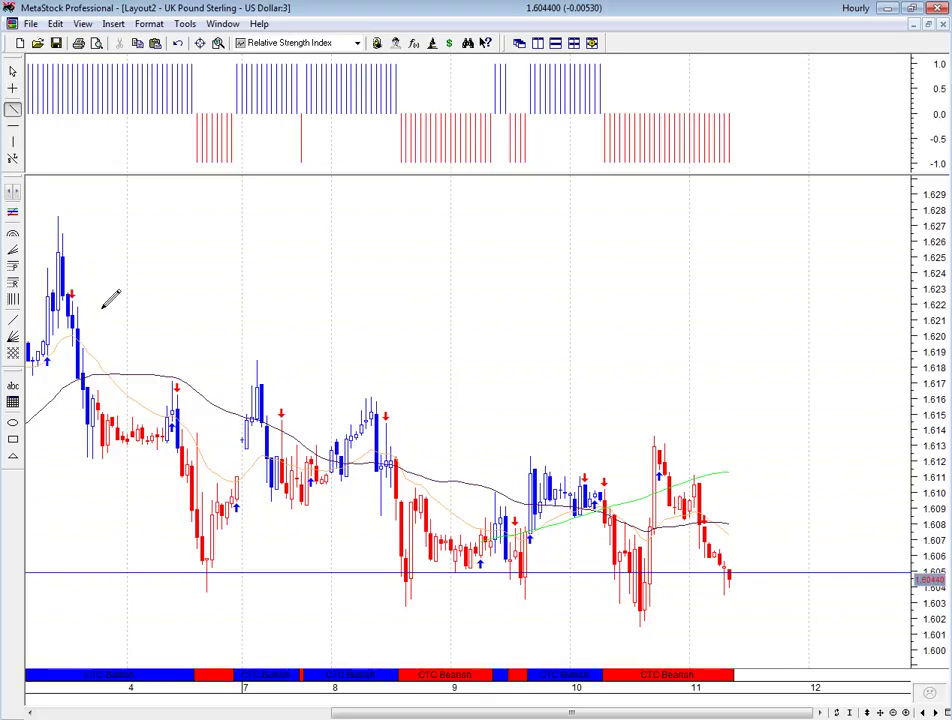
{"action": "mouse_move", "coordinate": [40, 288]}
{"action": "left_mouse_down"}
{"action": "mouse_move", "coordinate": [779, 502]}
{"action": "mouse_move", "coordinate": [908, 587]}
{"action": "left_mouse_up"}
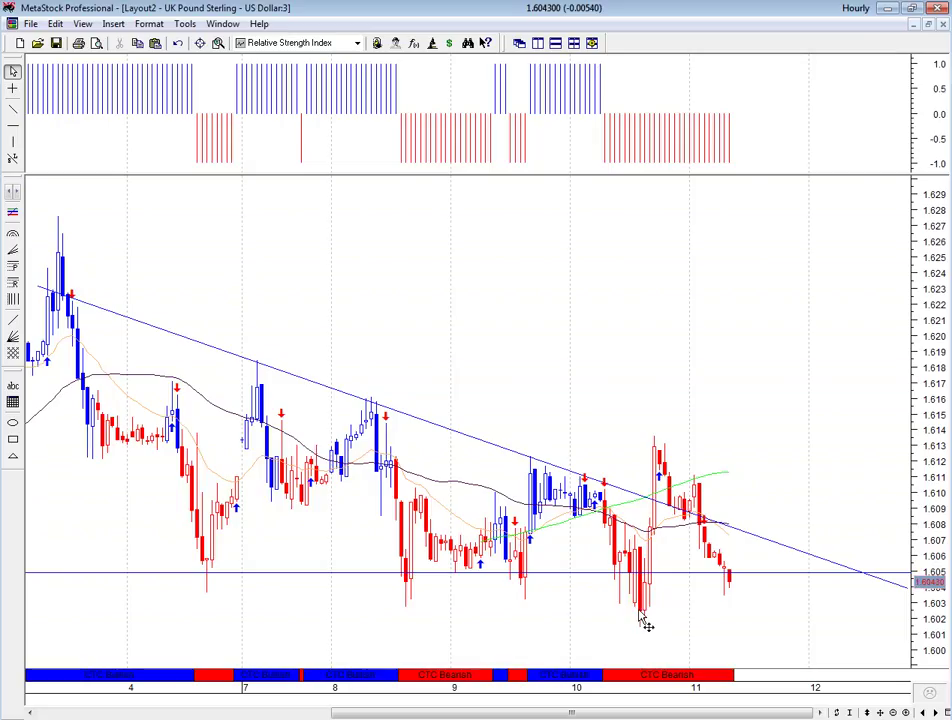
{"action": "mouse_move", "coordinate": [646, 621]}
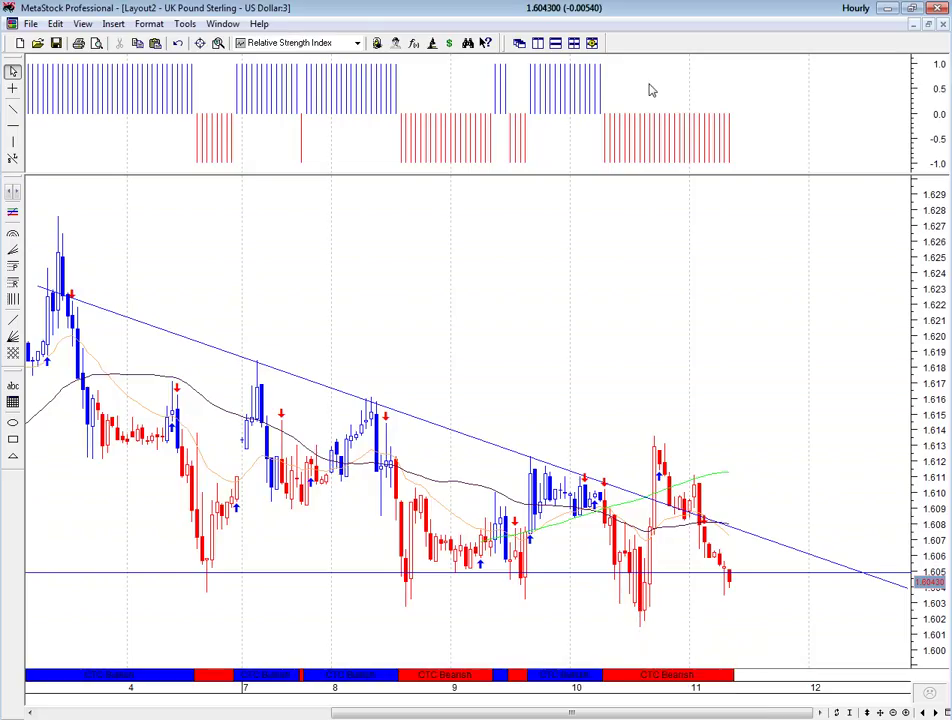
{"action": "left_click", "coordinate": [573, 43]}
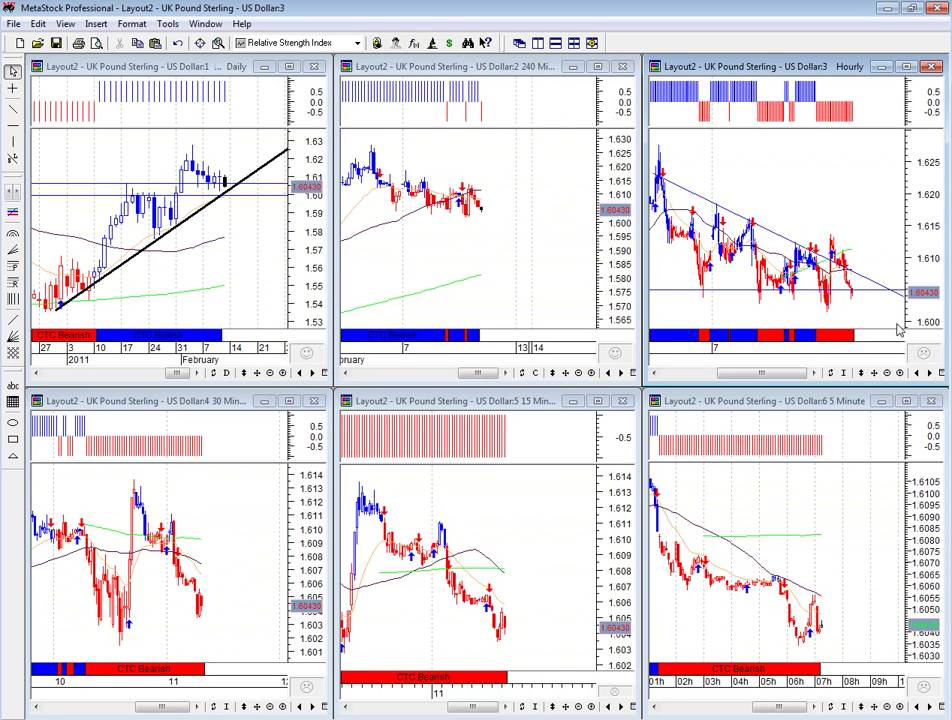
- Maximize the hourly chart again, add a horizontal support near 1.600, and retile the charts
{"action": "key", "text": "ctrl+F10"}
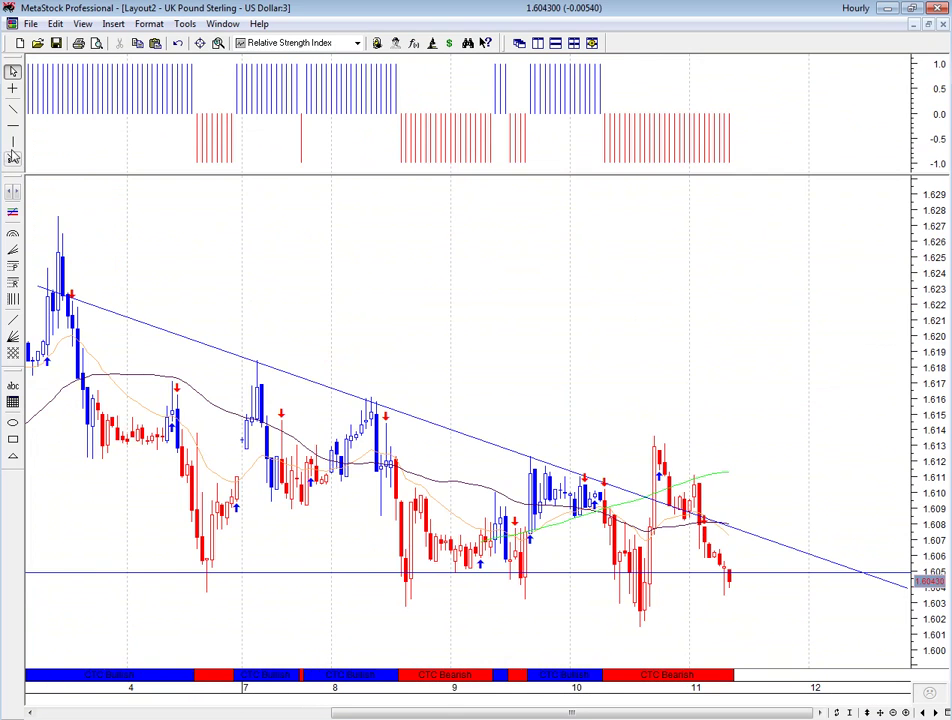
{"action": "left_click", "coordinate": [13, 126]}
{"action": "left_click", "coordinate": [482, 555]}
{"action": "left_click_drag", "start_coordinate": [515, 645], "coordinate": [512, 652]}
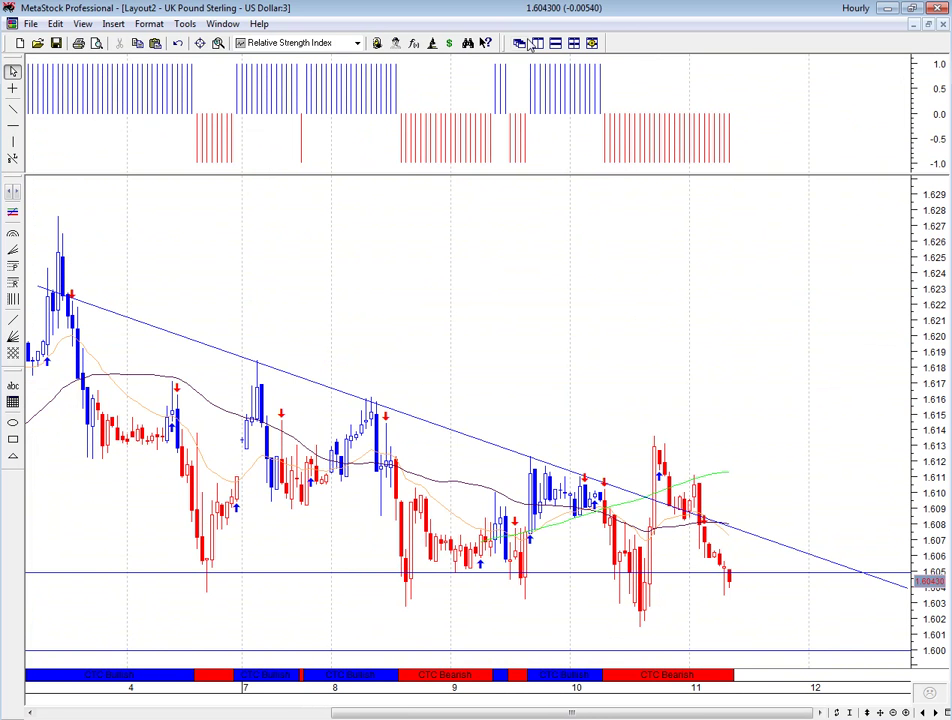
{"action": "left_click", "coordinate": [570, 44]}
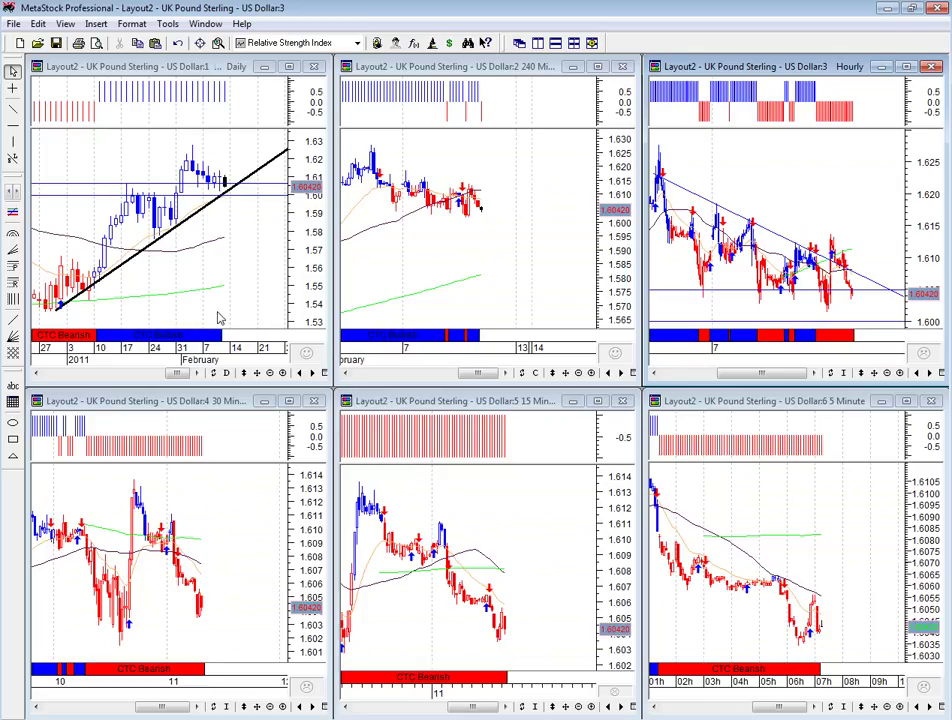
{"action": "mouse_move", "coordinate": [234, 196]}
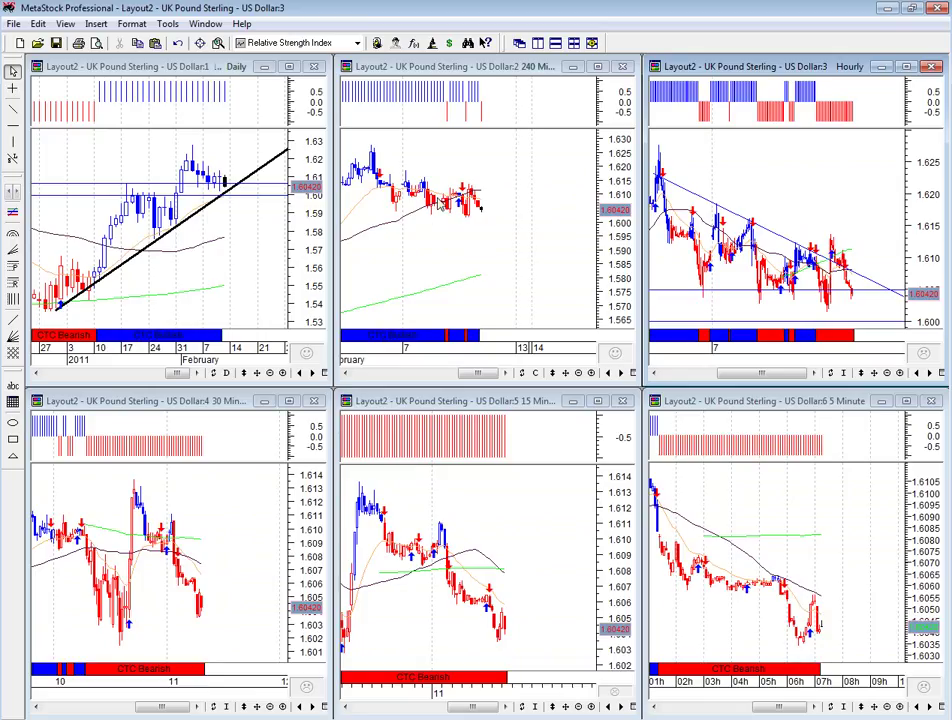